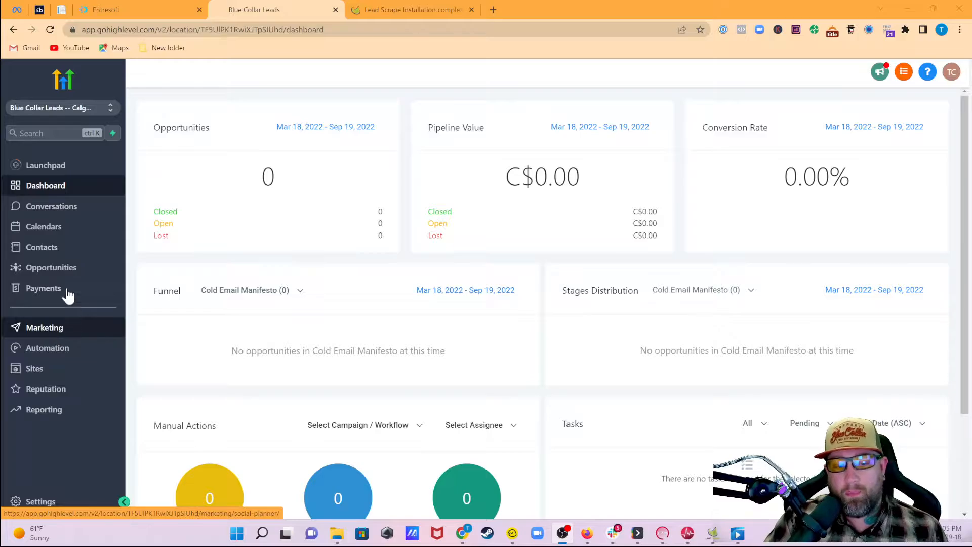
Create a new workflow from scratch inside the Cold Email Manifesto automation folder
left_click(77, 269)
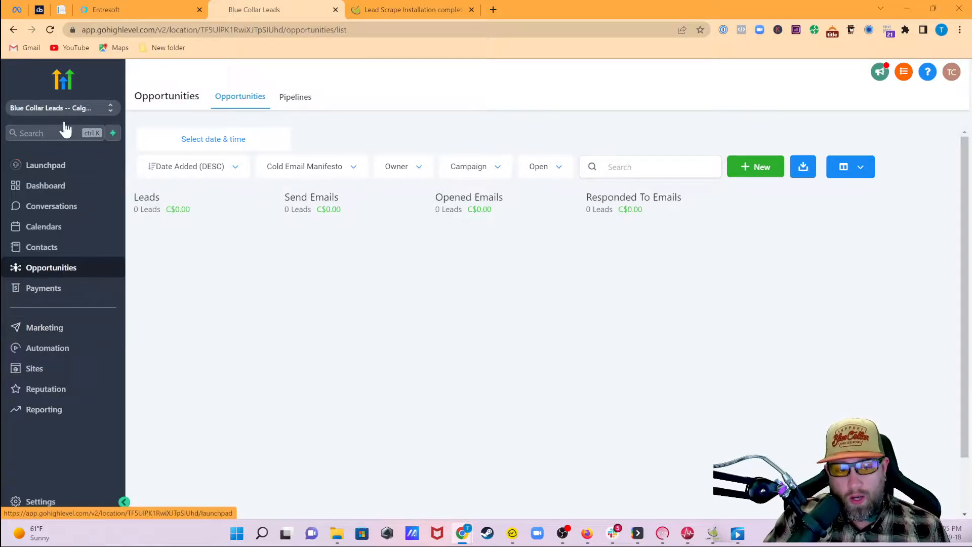
left_click(59, 358)
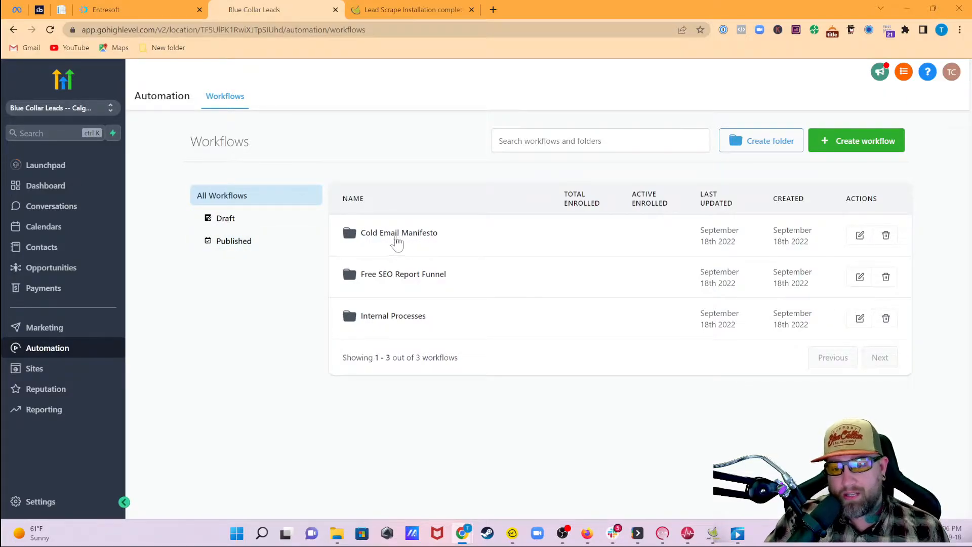
left_click(403, 242)
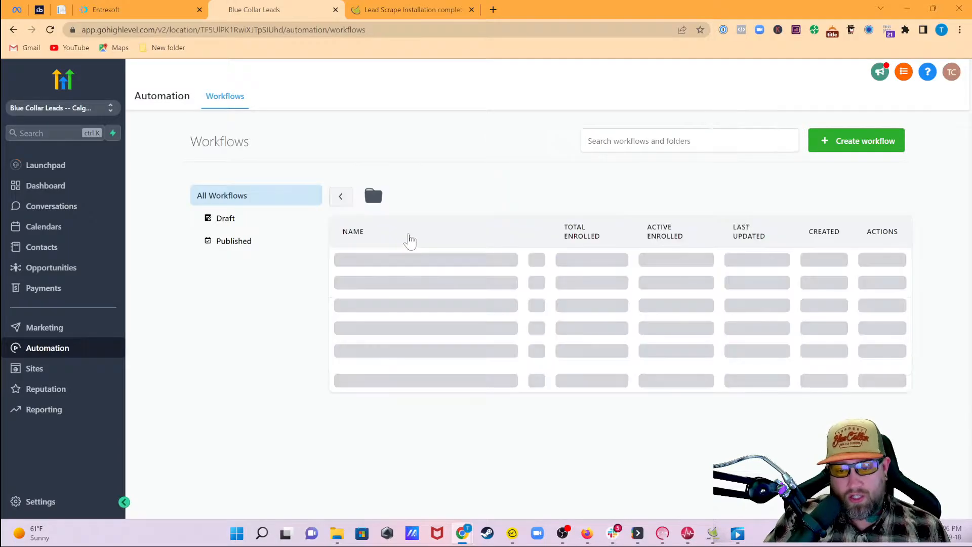
left_click(871, 150)
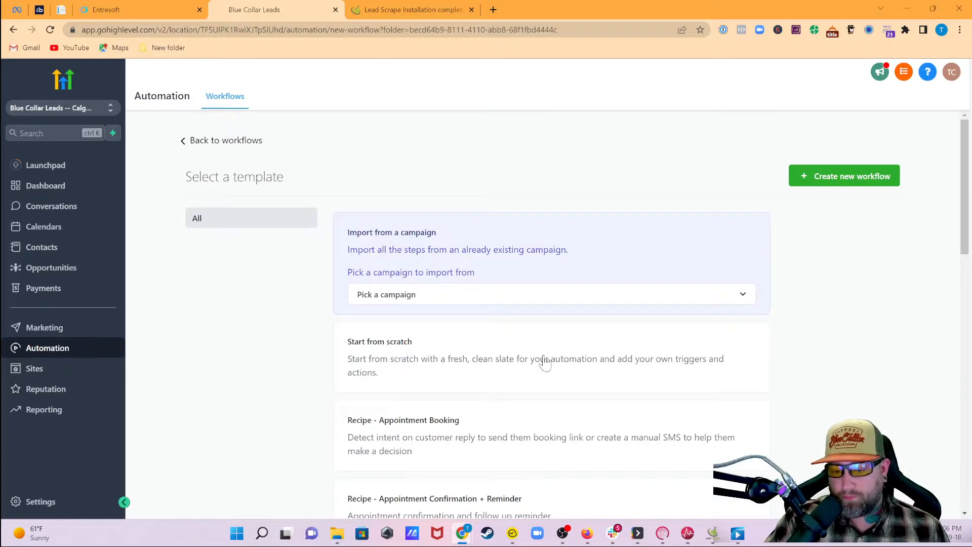
left_click(378, 371)
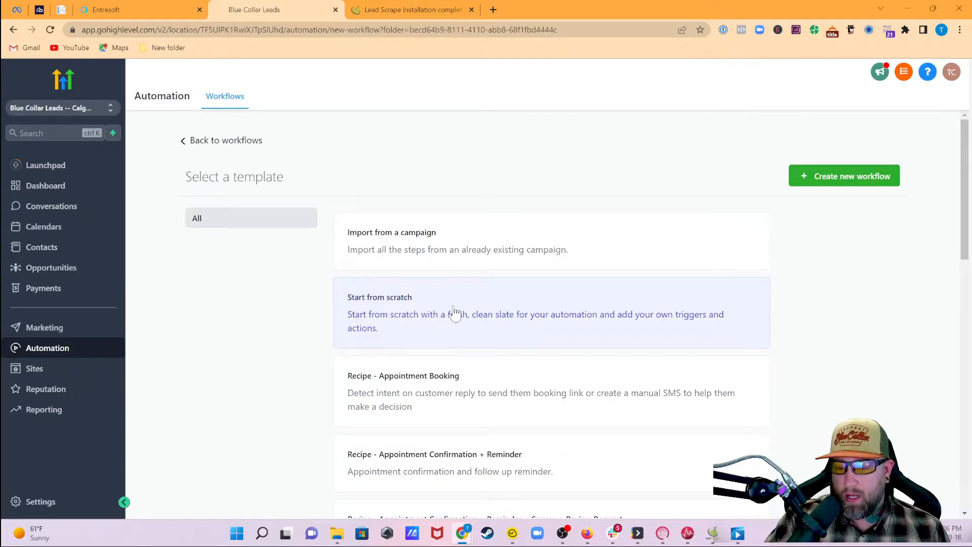
left_click(827, 182)
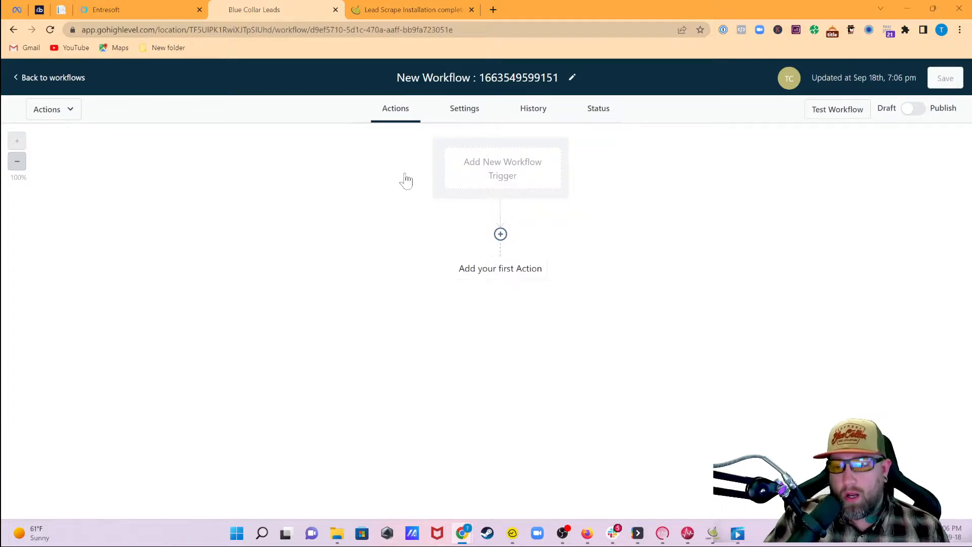
Rename the workflow as "Leads Added To Pipeline - Cold Email Manifesto"
left_click(559, 77)
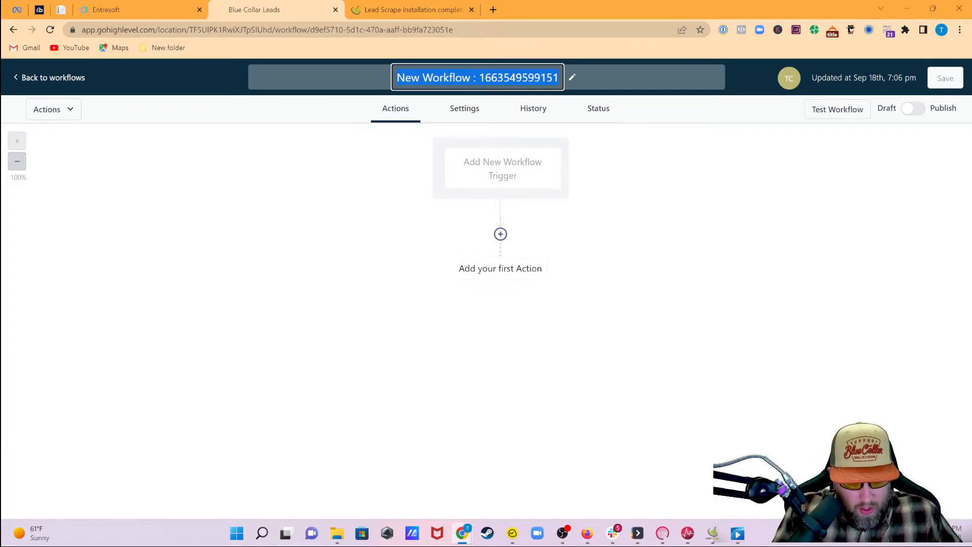
type("Leads Ad")
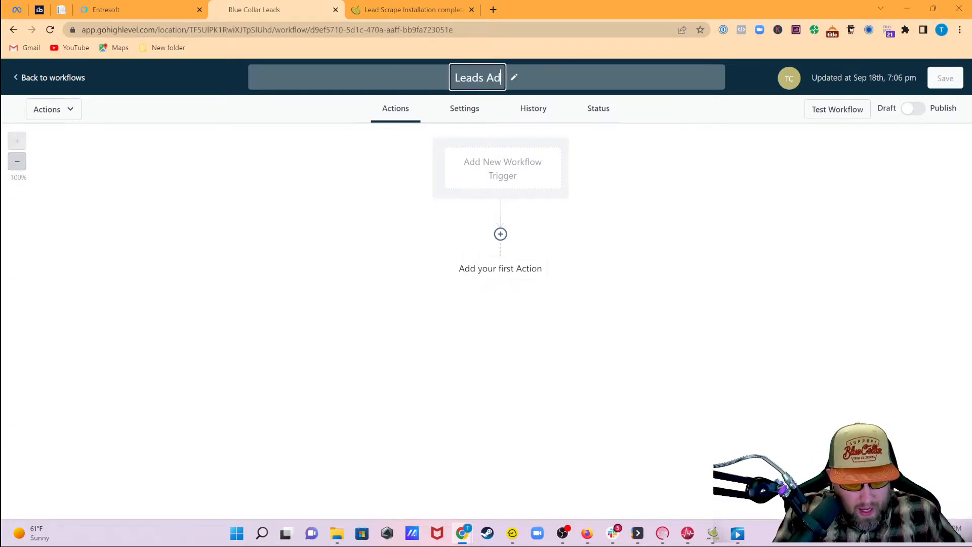
type("ded To Pip")
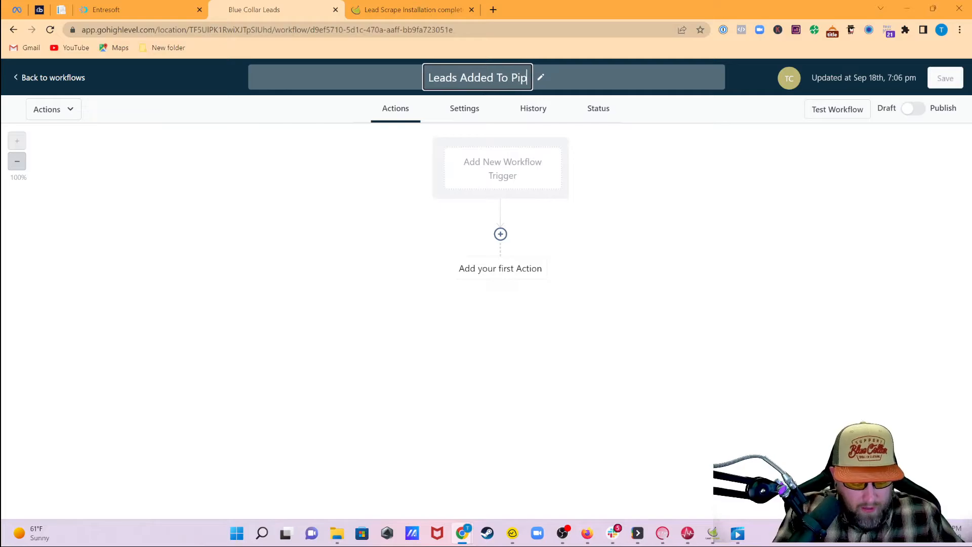
type("eline - ")
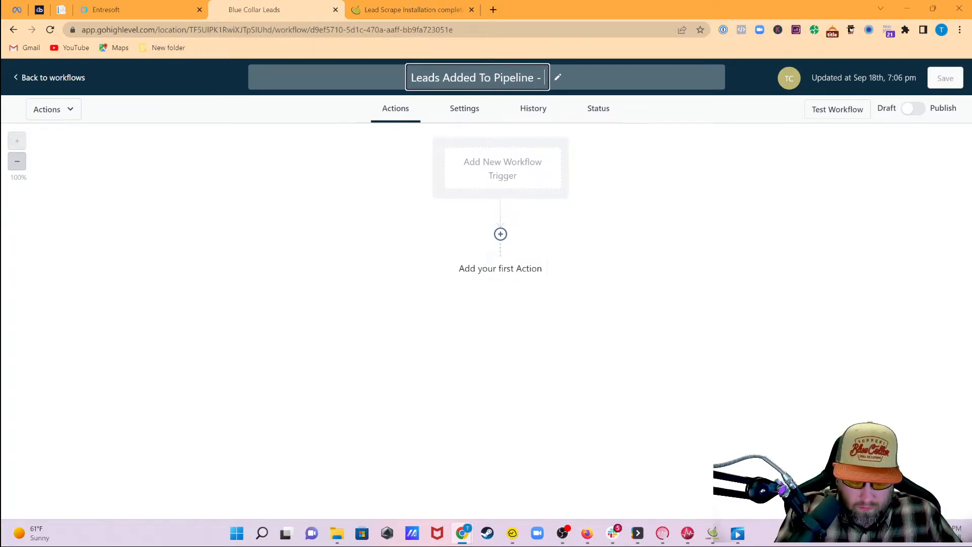
type("Cold Em,ai")
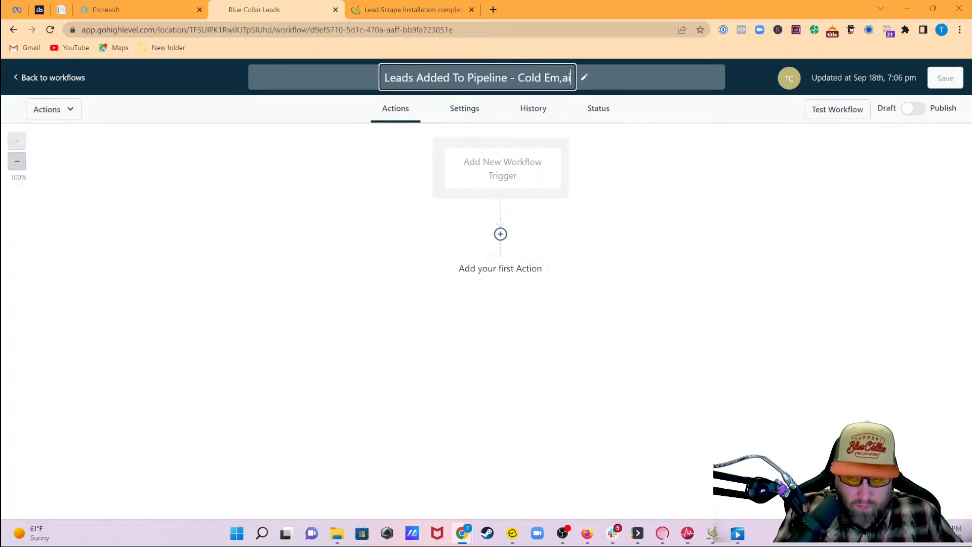
key("BackSpace")
key("BackSpace")
key("BackSpace")
type("ail")
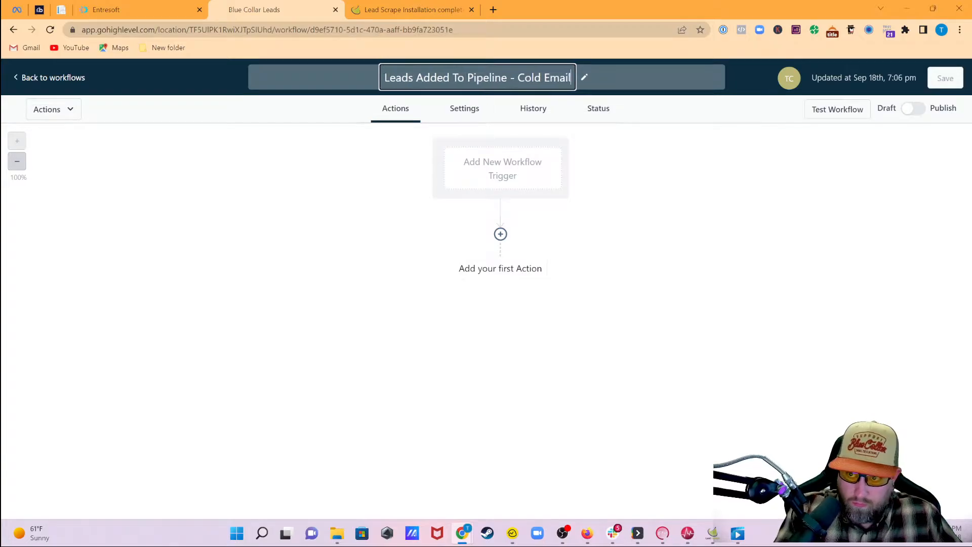
type(" Manifesto")
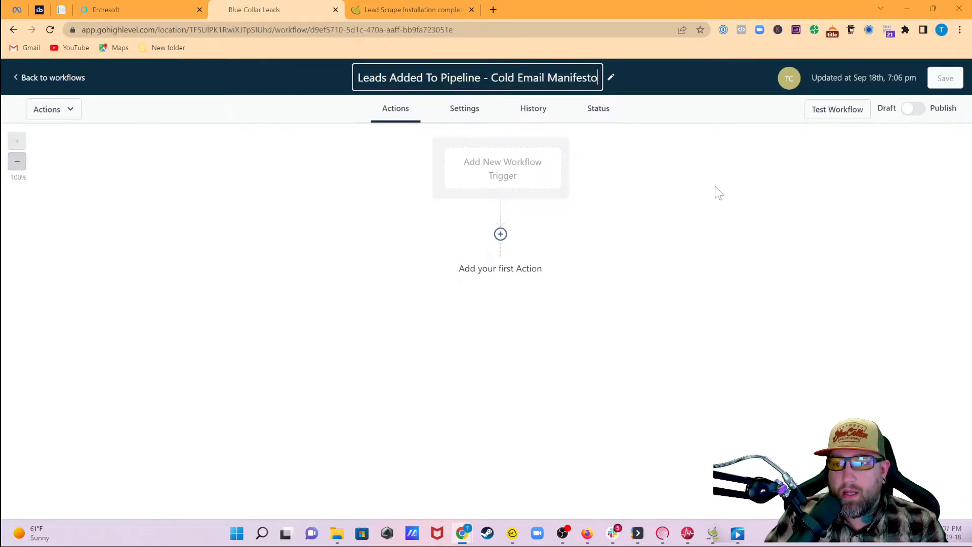
left_click(727, 244)
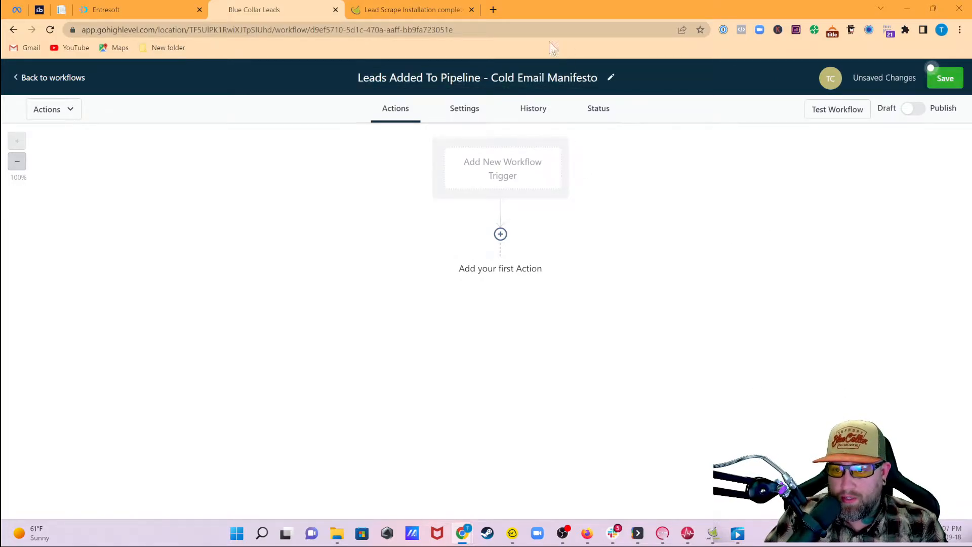
Add a Contact Tag trigger named "Contact Tag Added - Plumber" with a Tag Added filter for the plumber tag, and save it
left_click(483, 170)
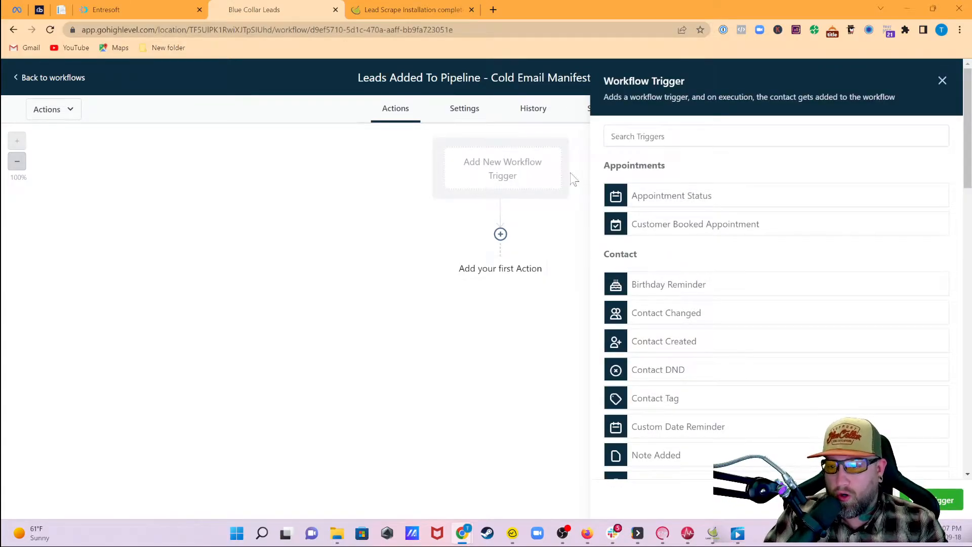
left_click(654, 408)
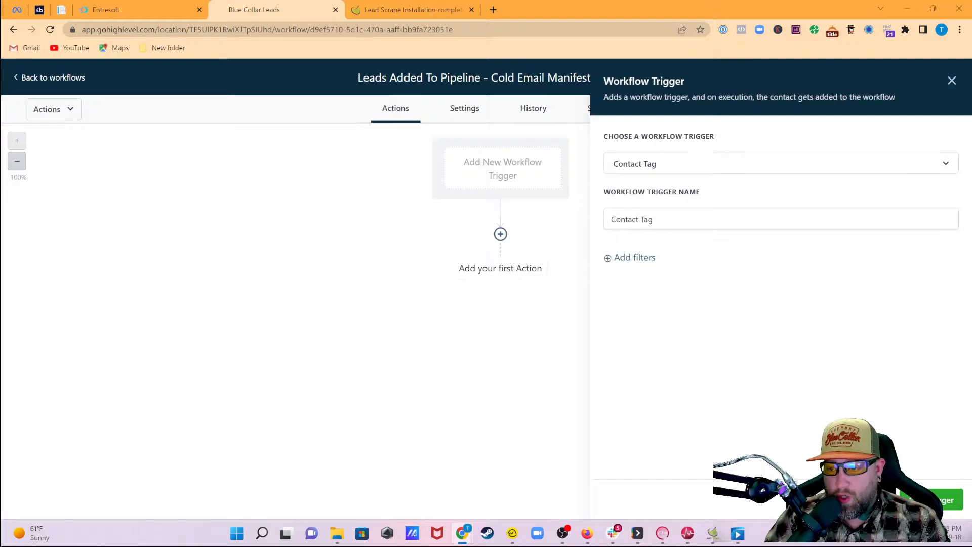
left_click(653, 219)
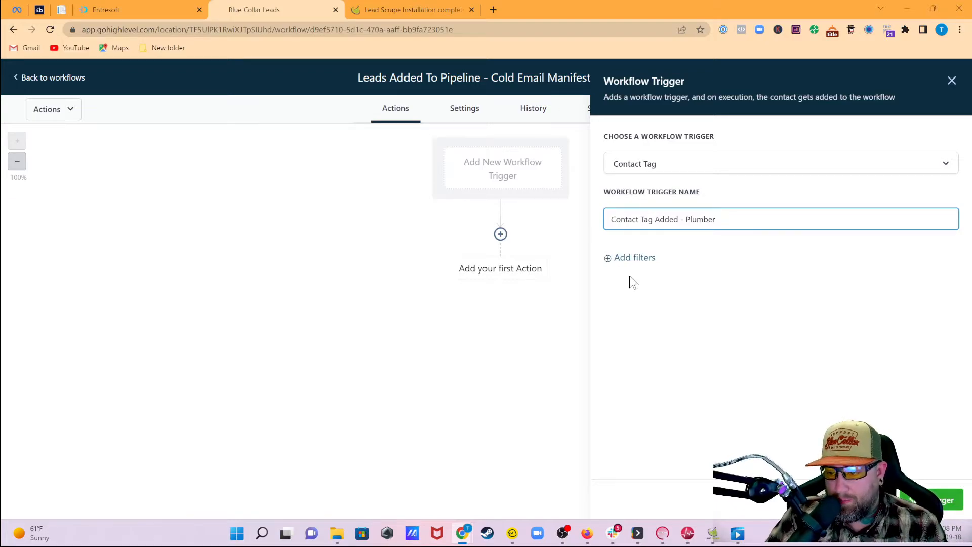
left_click(649, 259)
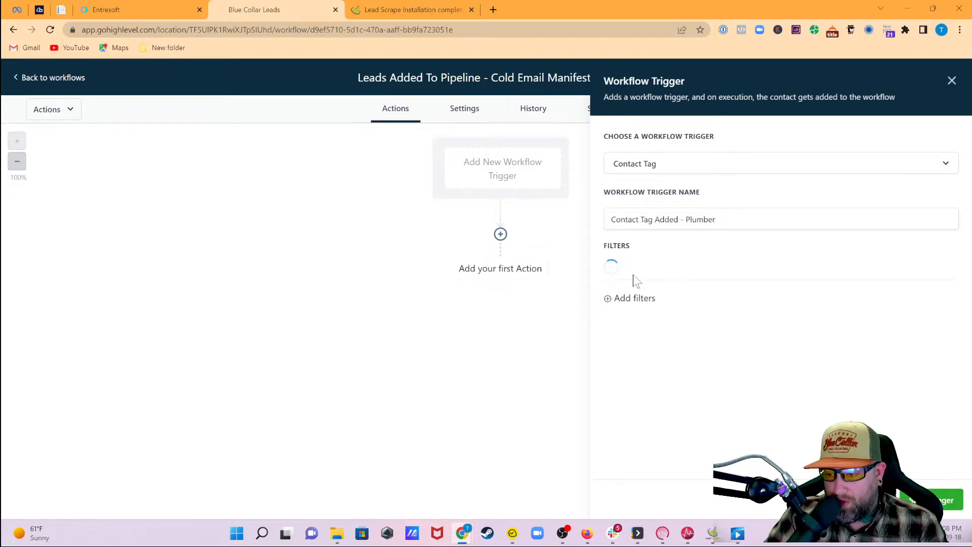
left_click(632, 276)
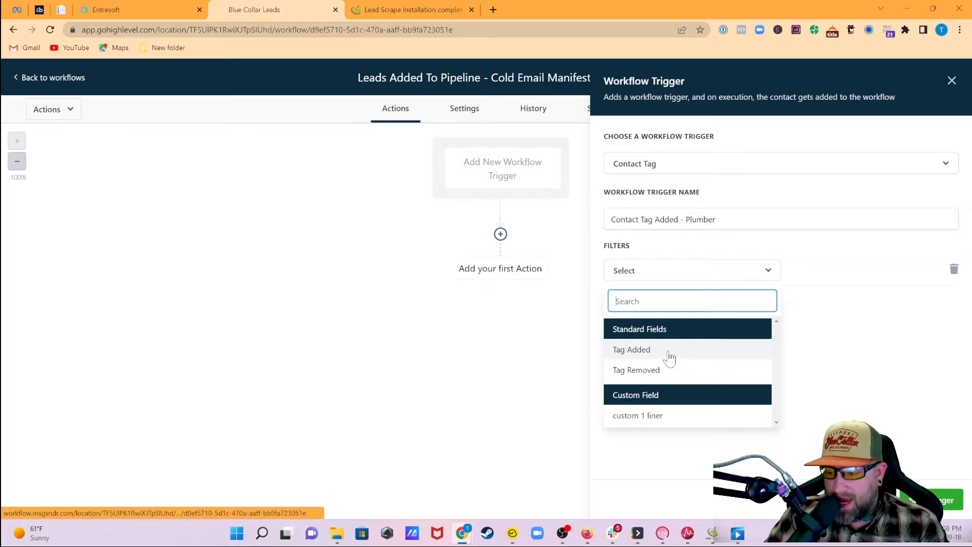
left_click(639, 352)
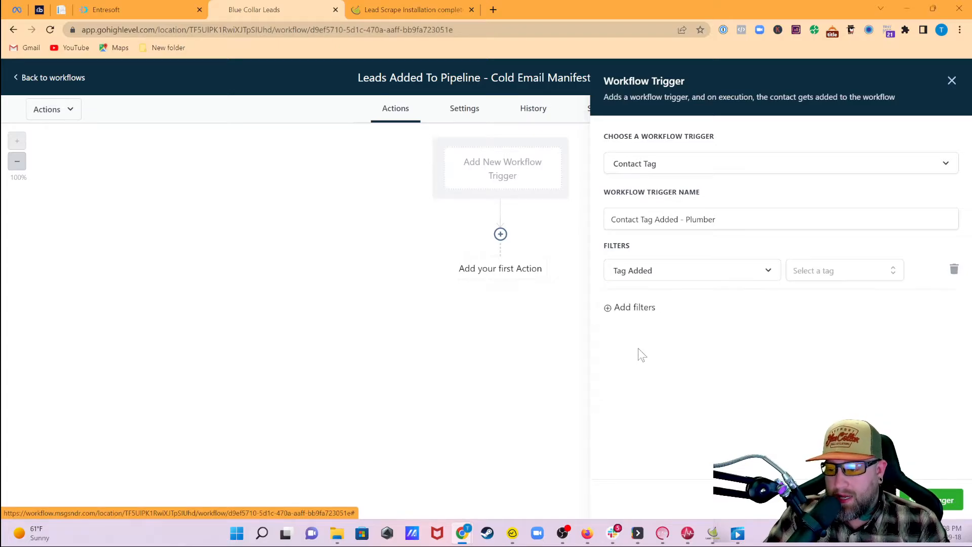
left_click(821, 270)
left_click(811, 360)
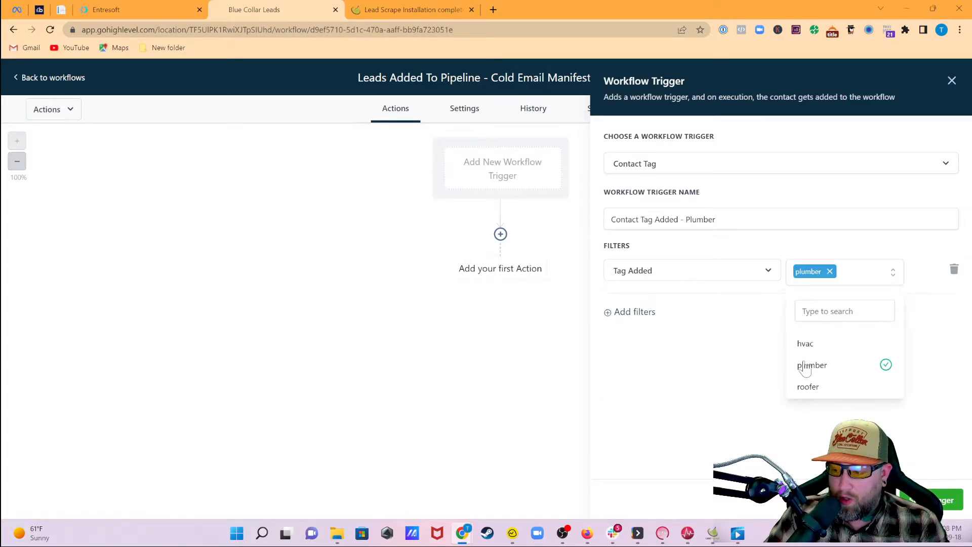
left_click(712, 357)
left_click(932, 501)
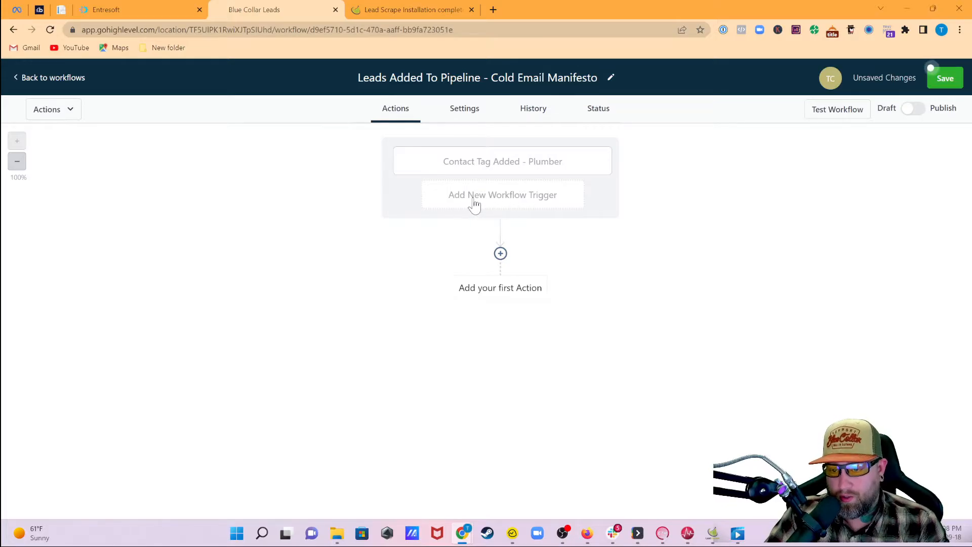
Add a second Contact Tag trigger named "Contact Tag Added - Hvac" with a Tag Added filter for the hvac tag, and save it
left_click(510, 203)
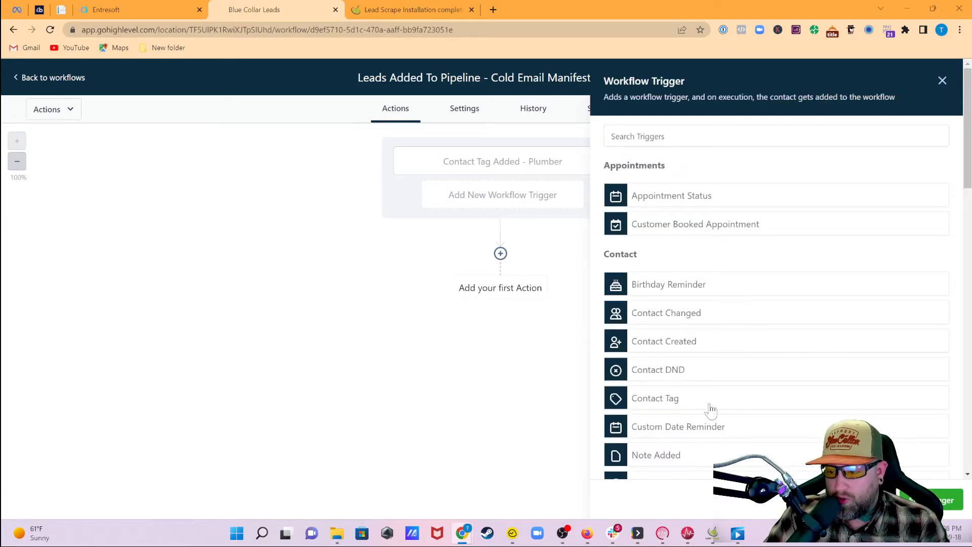
left_click(664, 400)
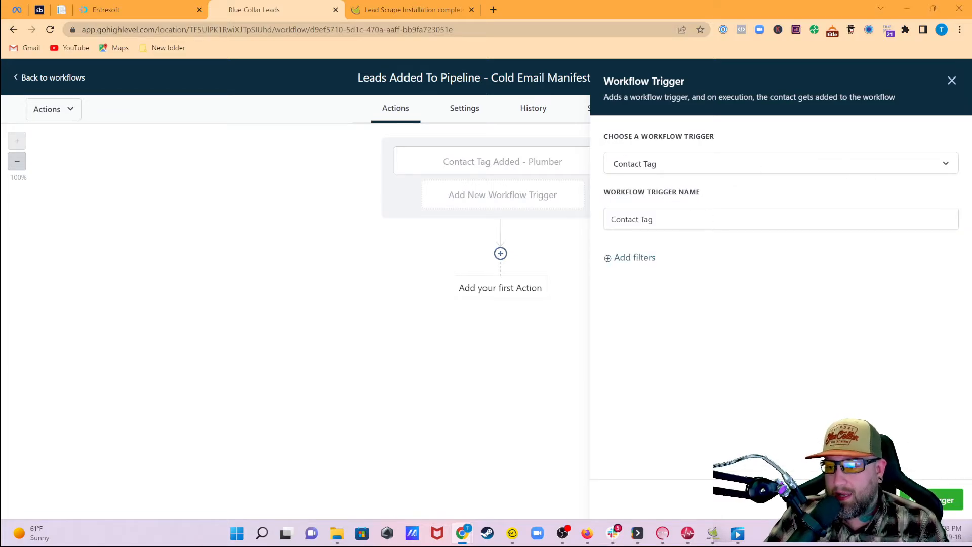
left_click(696, 220)
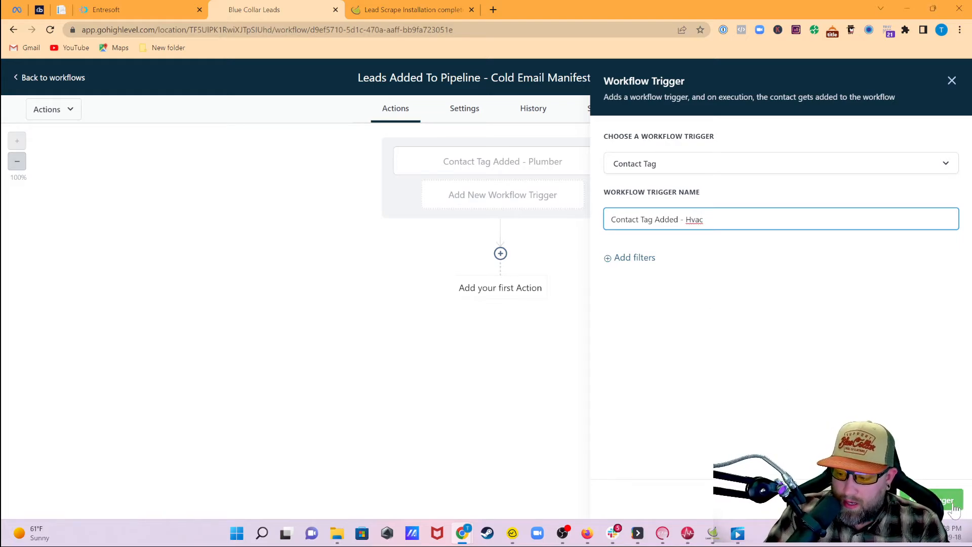
left_click(641, 260)
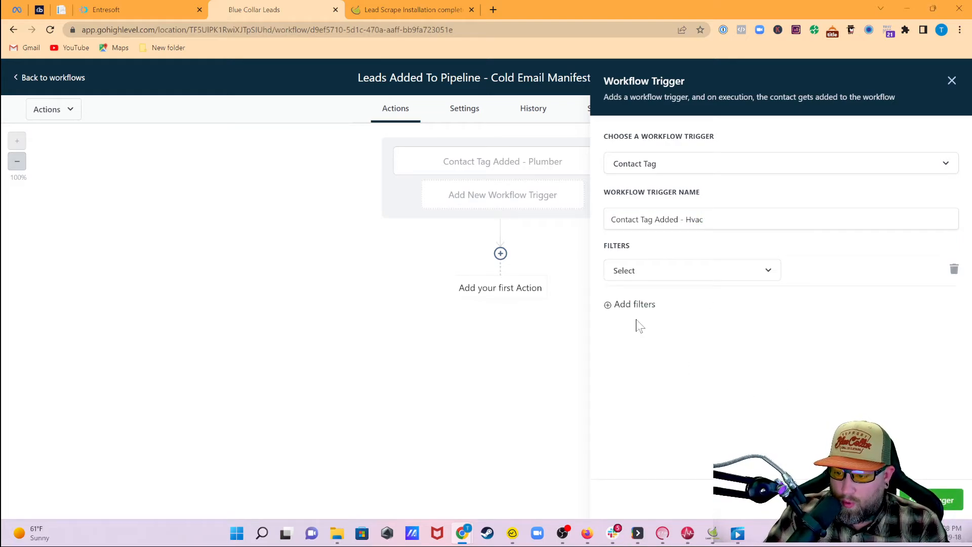
left_click(642, 273)
left_click(639, 350)
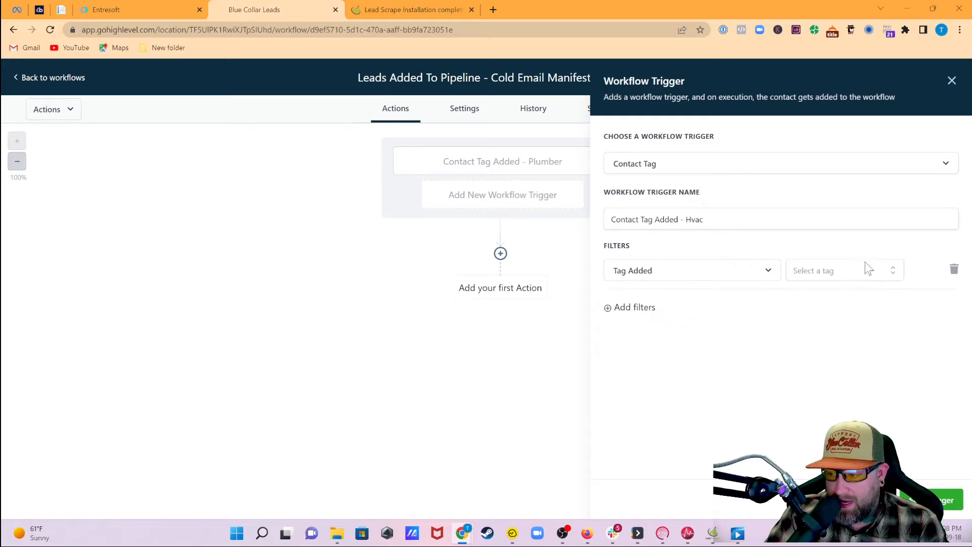
left_click(864, 269)
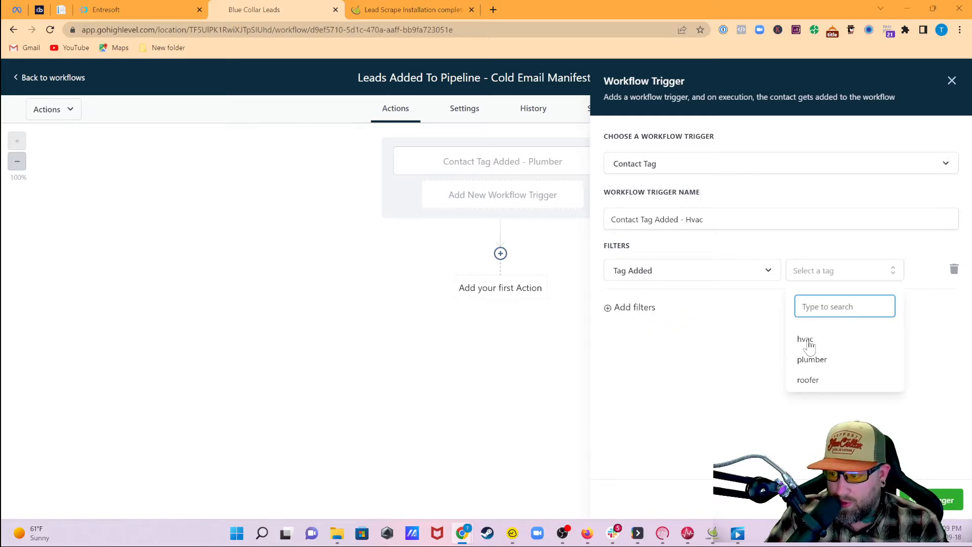
left_click(810, 343)
left_click(934, 501)
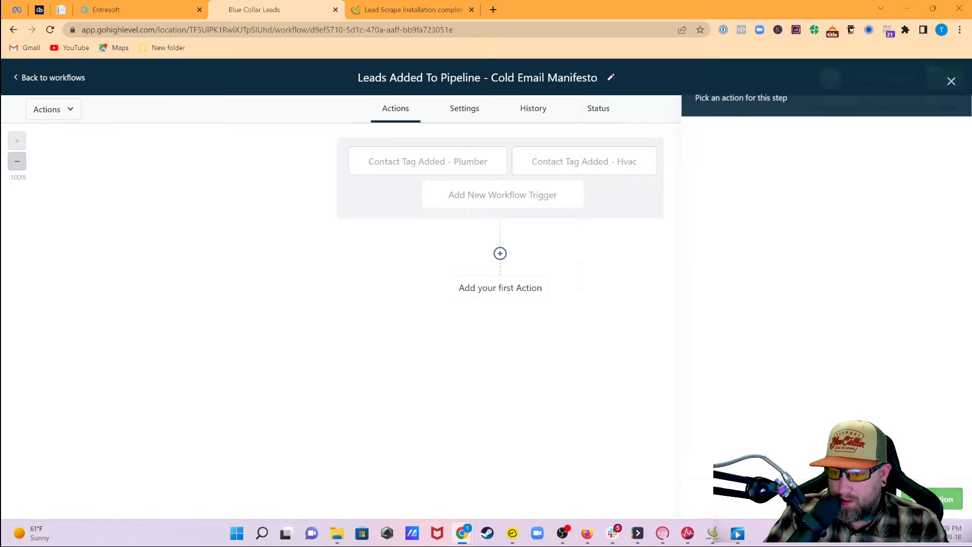
Add a third Contact Tag trigger named "Contact Tag Added - Roofers" with a Tag Added filter for the roofer tag, and save it
left_click(485, 203)
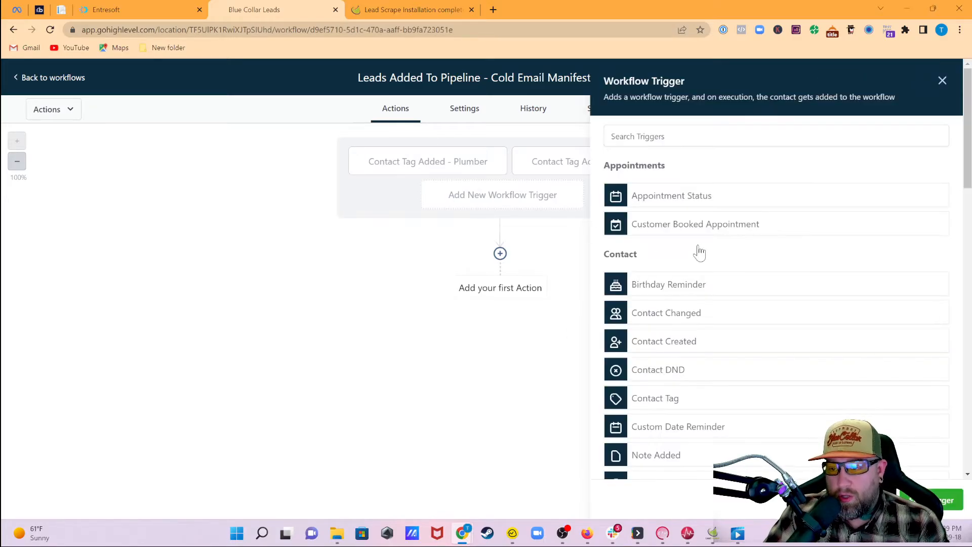
left_click(675, 397)
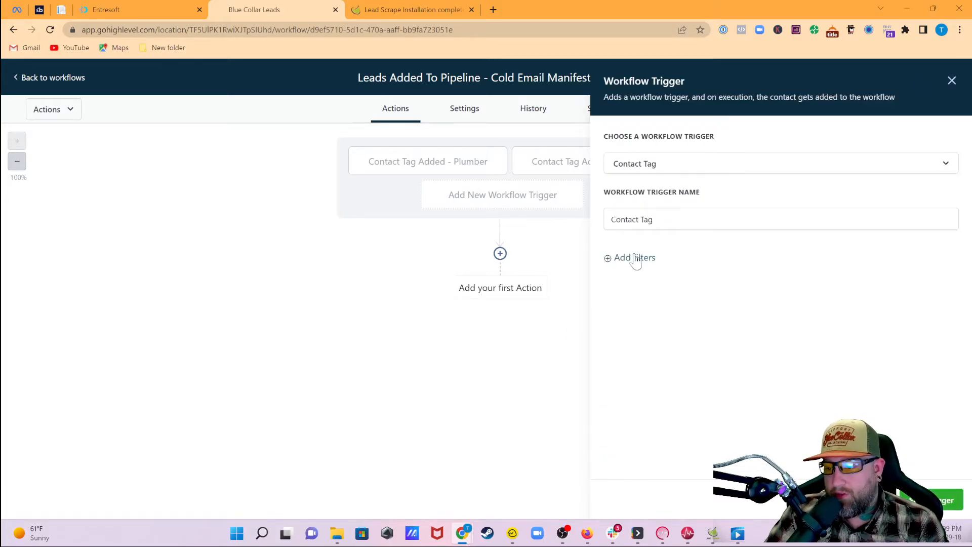
left_click(658, 219)
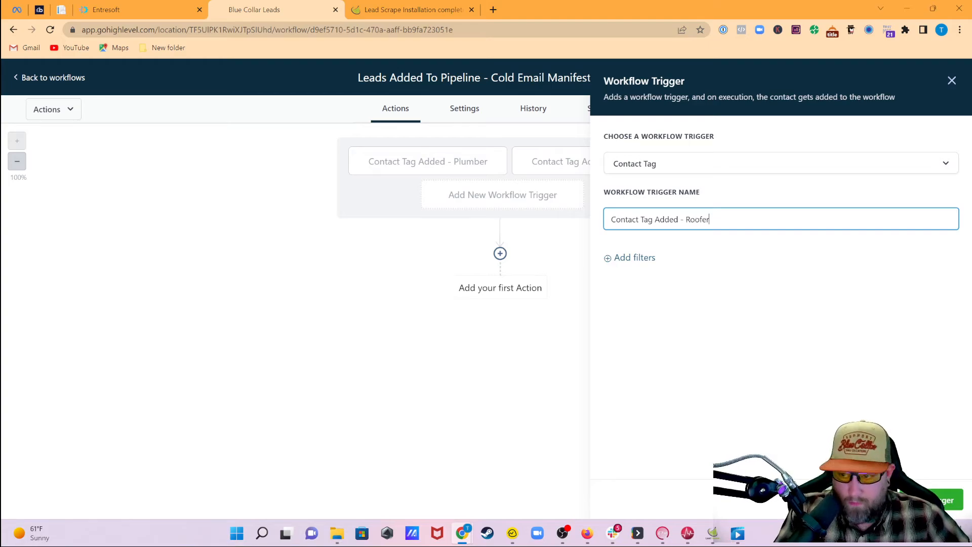
left_click(650, 259)
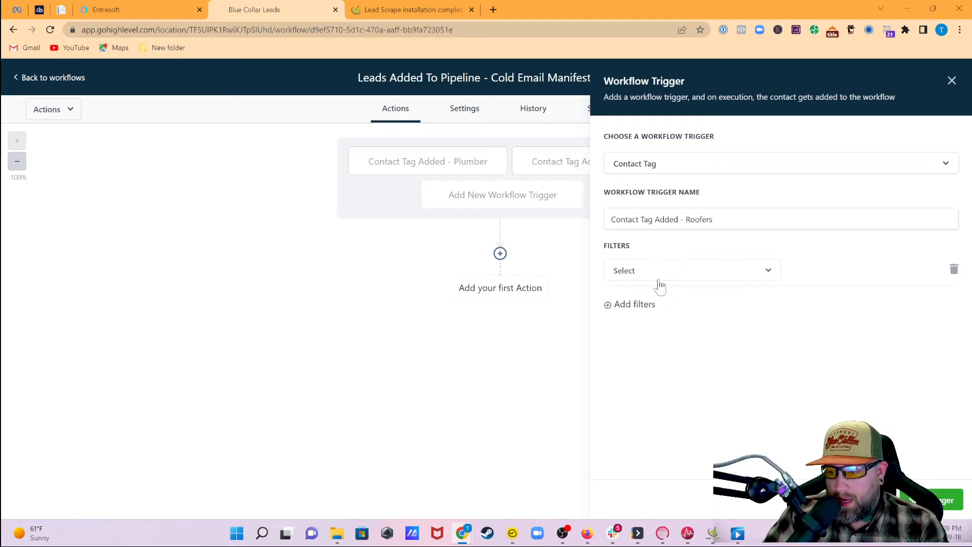
left_click(656, 274)
left_click(652, 349)
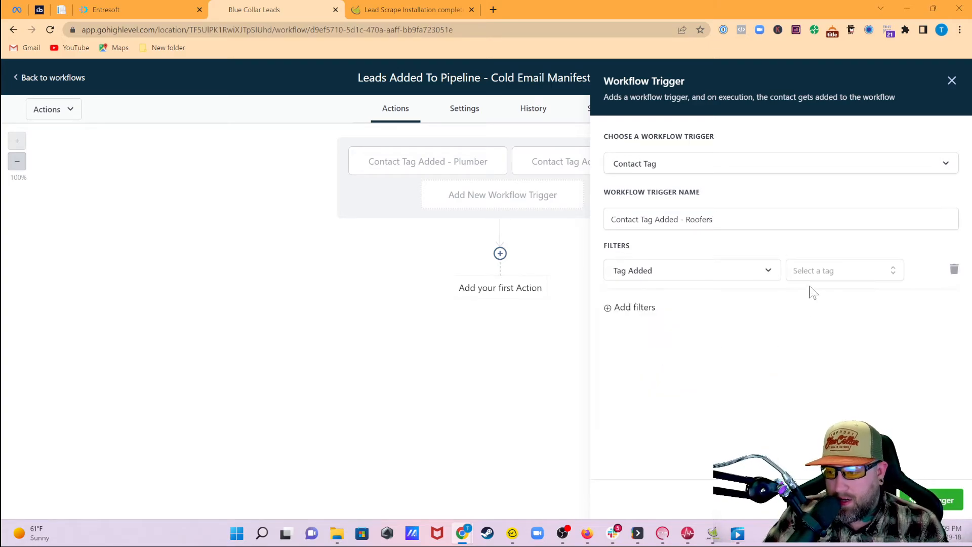
left_click(812, 276)
left_click(809, 381)
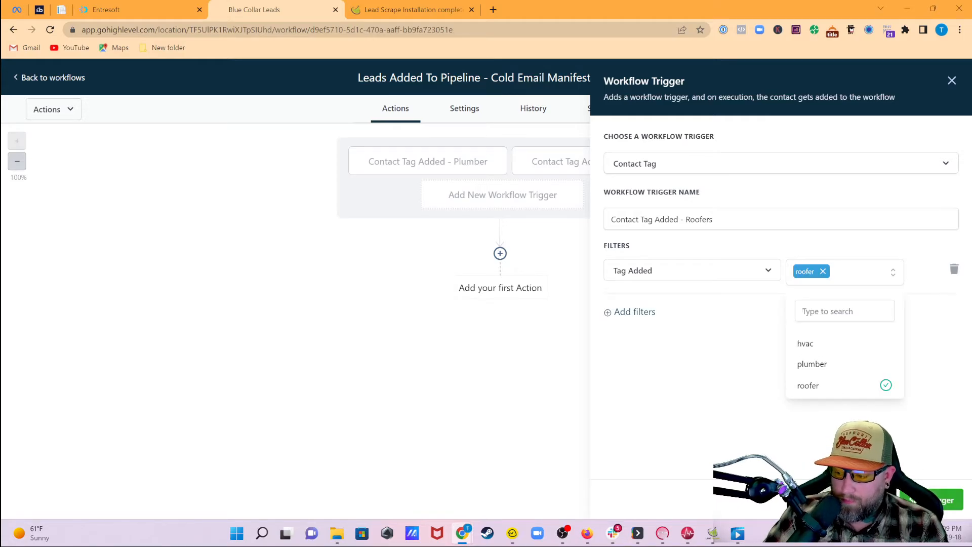
left_click(932, 500)
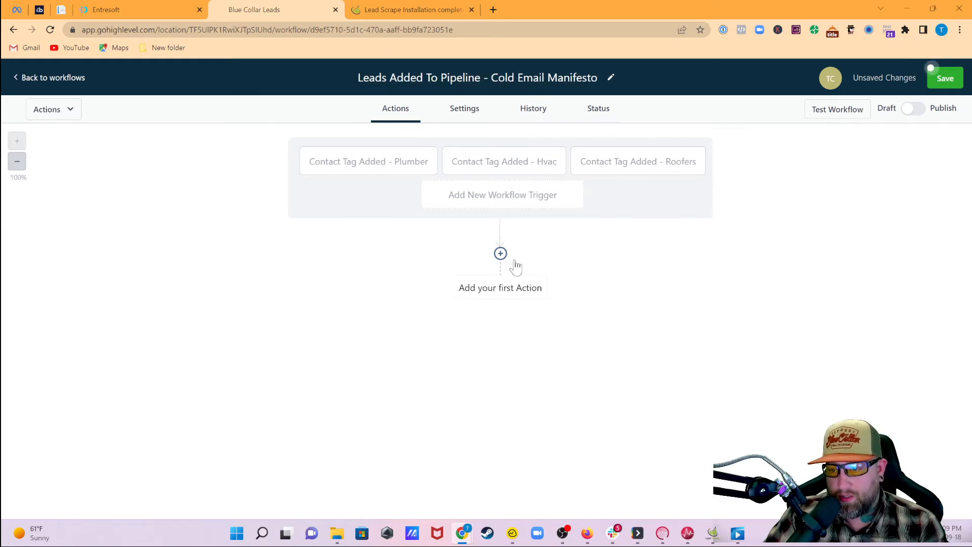
Add a Create/Update Opportunity action for the Leads stage of the Cold Email Manifesto pipeline, and save the action and the workflow
left_click(501, 289)
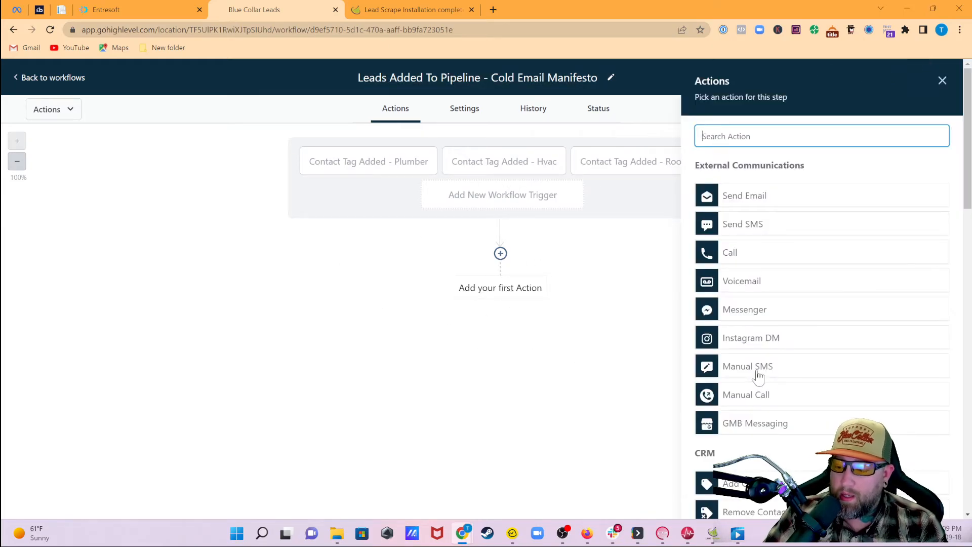
scroll(758, 374, "down", 5)
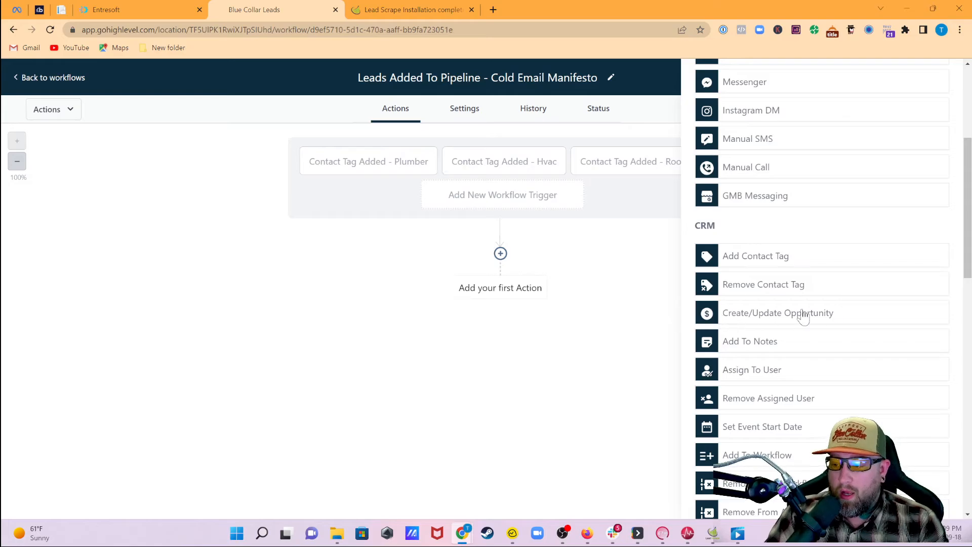
left_click(765, 320)
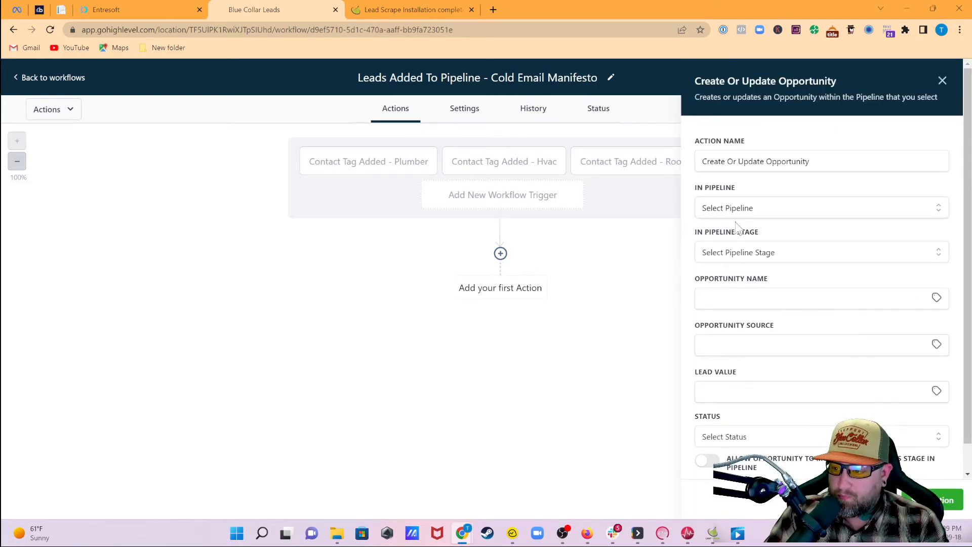
left_click(710, 213)
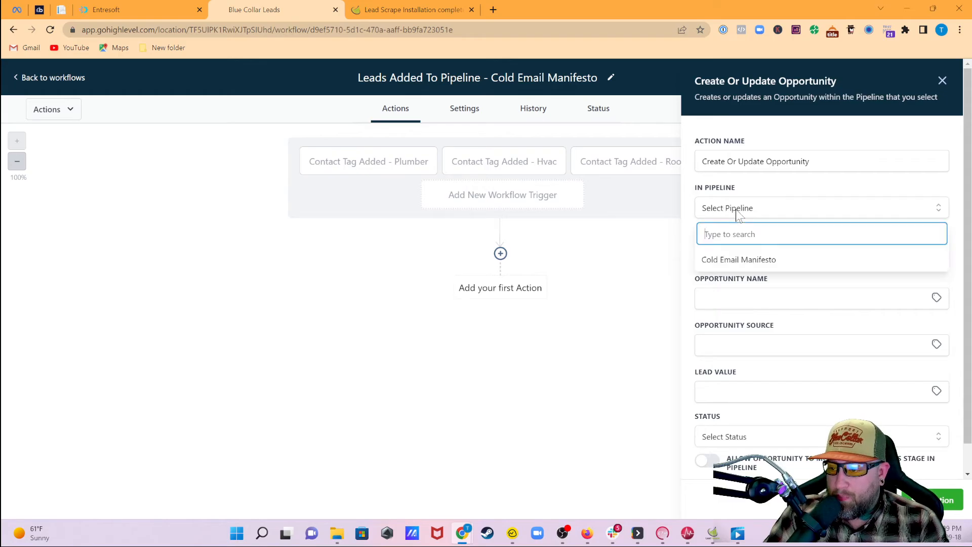
left_click(754, 261)
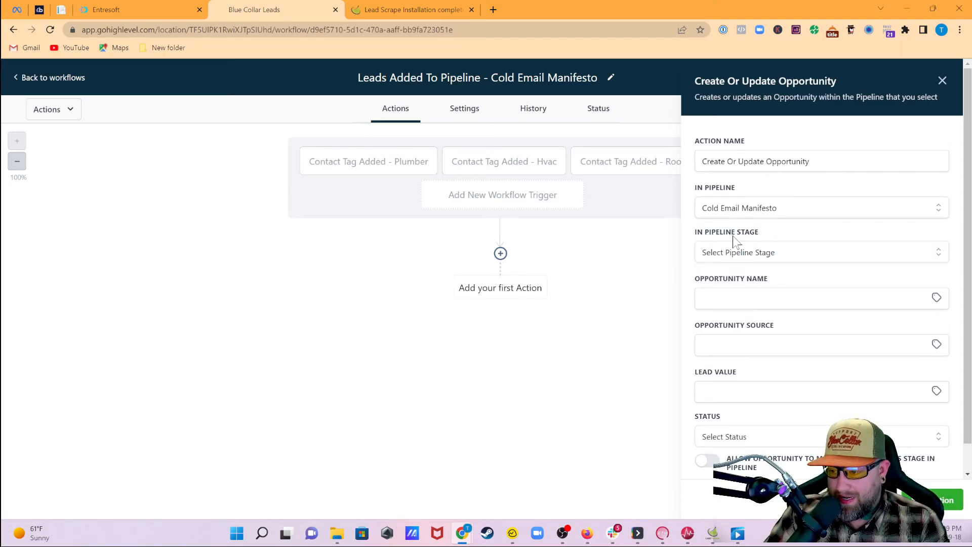
left_click(735, 253)
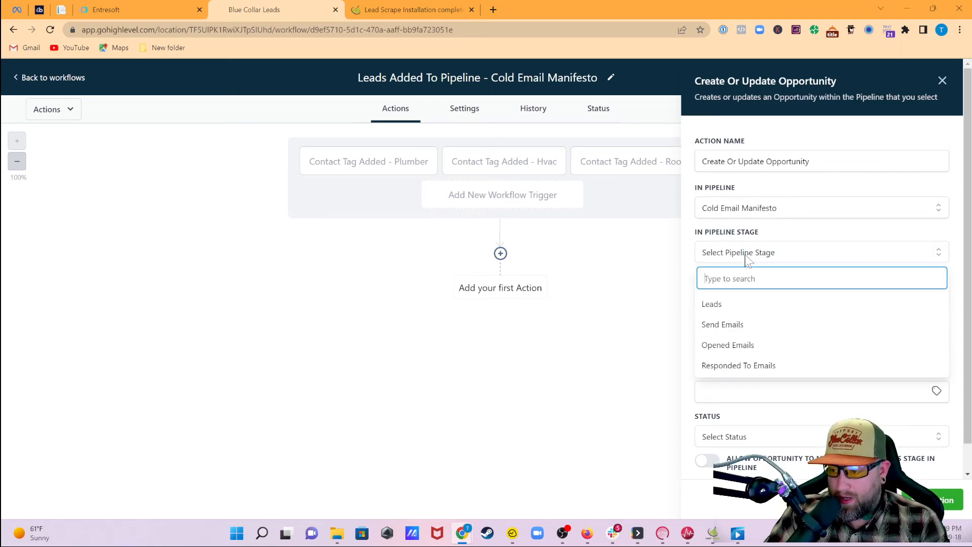
left_click(724, 309)
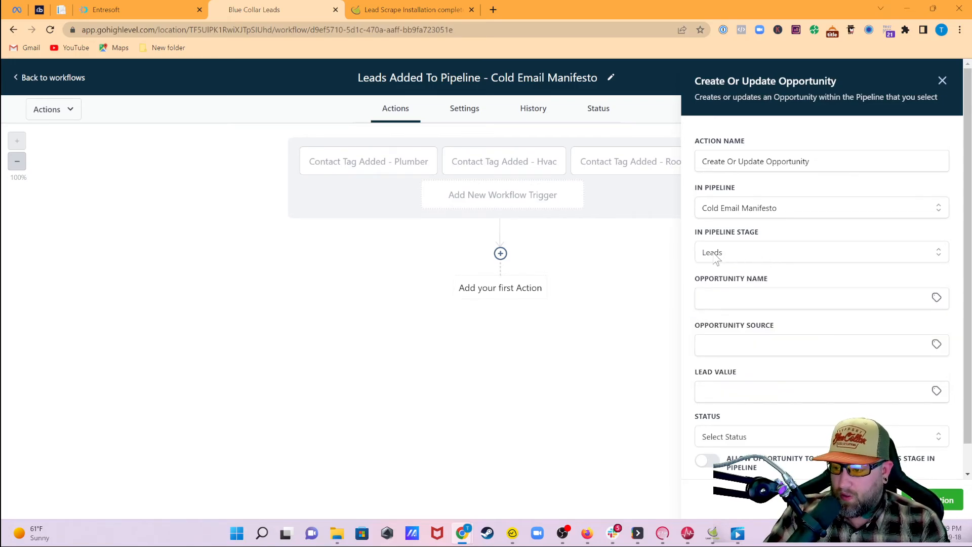
scroll(759, 343, "down", 1)
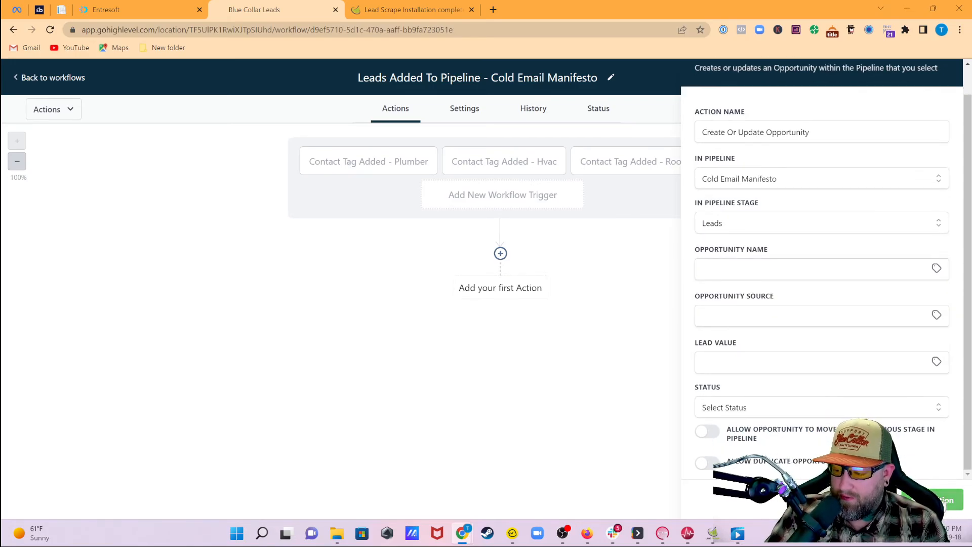
left_click(943, 500)
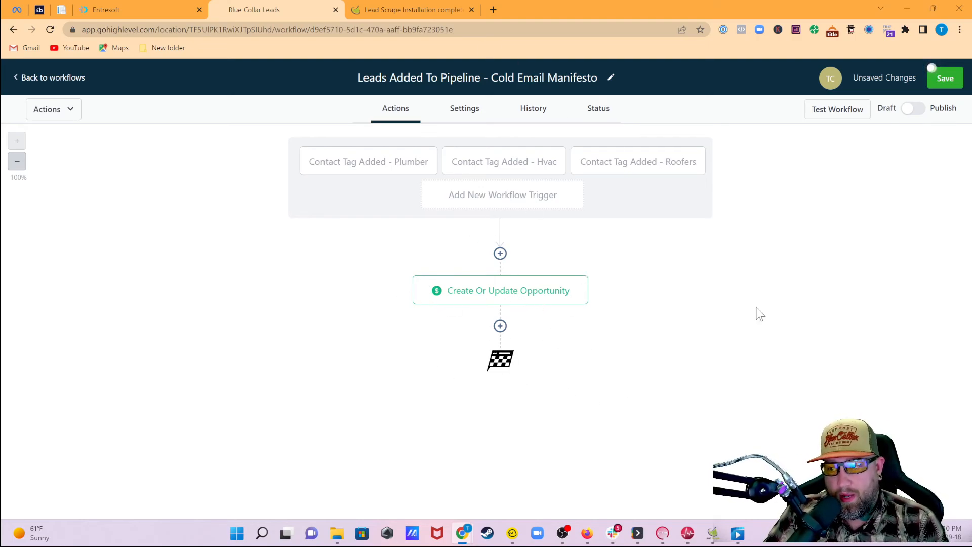
left_click(942, 80)
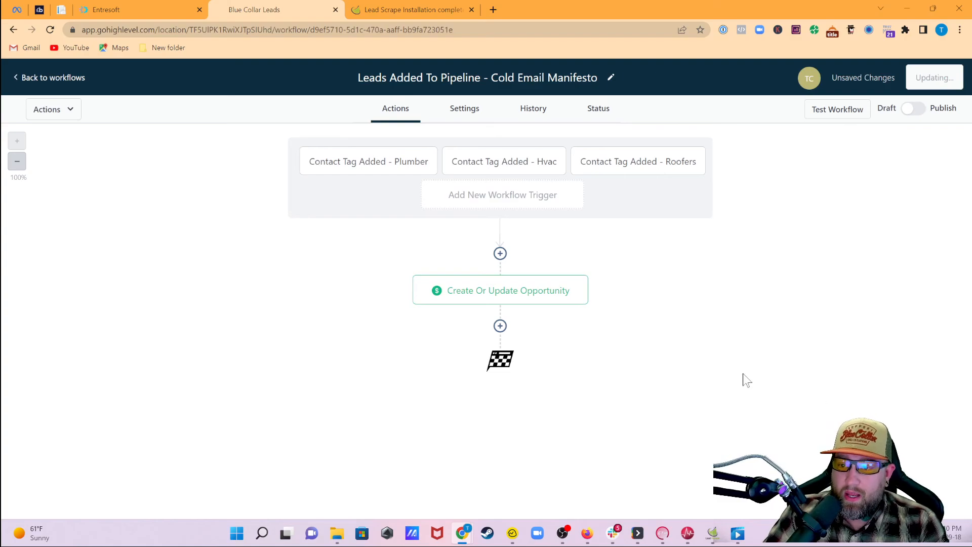